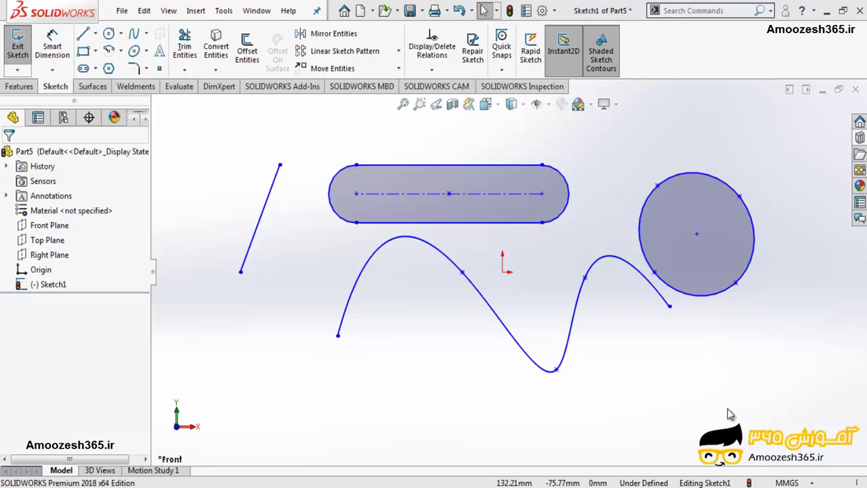
- Select the slanted line, deselect it, then reselect it to show its 64.03 mm length
{"action": "left_click", "coordinate": [265, 217]}
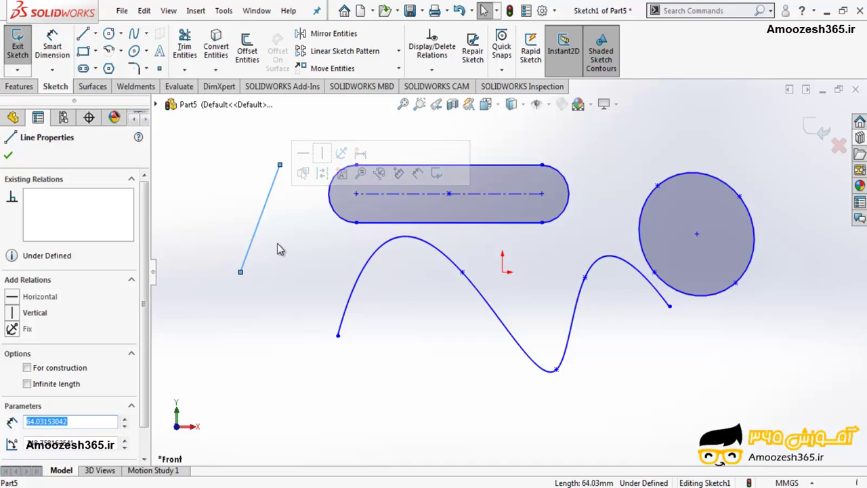
{"action": "key", "text": "Escape"}
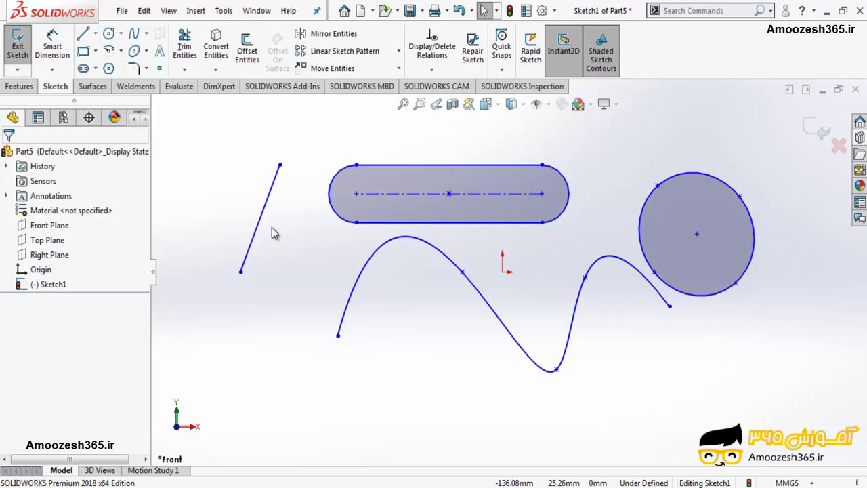
{"action": "left_click", "coordinate": [255, 243]}
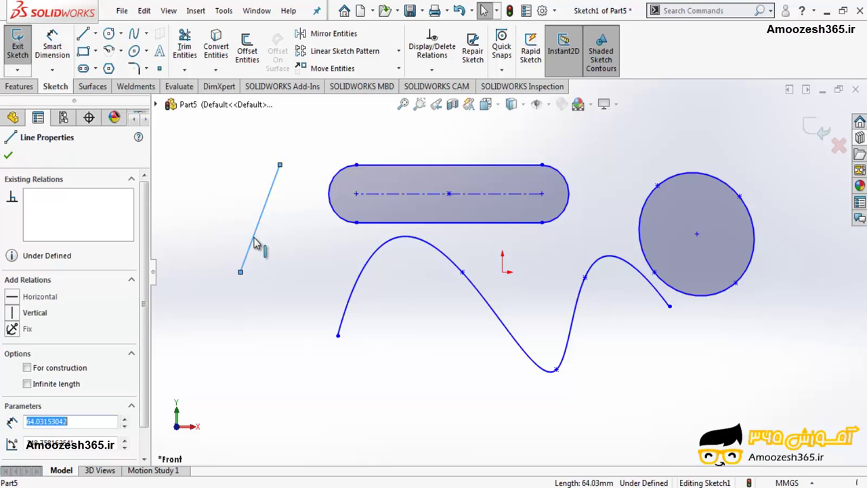
- Add the spline to the slanted line selection, then deselect both entities
{"action": "left_click", "coordinate": [380, 252], "text": "ctrl"}
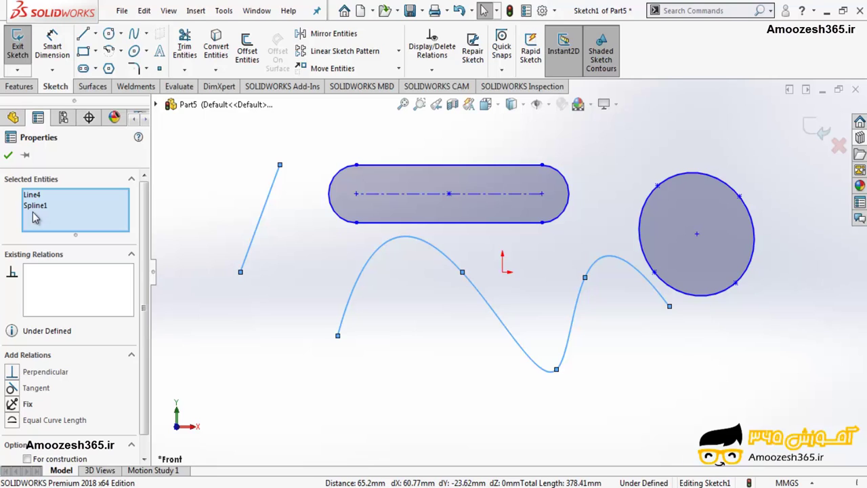
{"action": "left_click", "coordinate": [219, 234]}
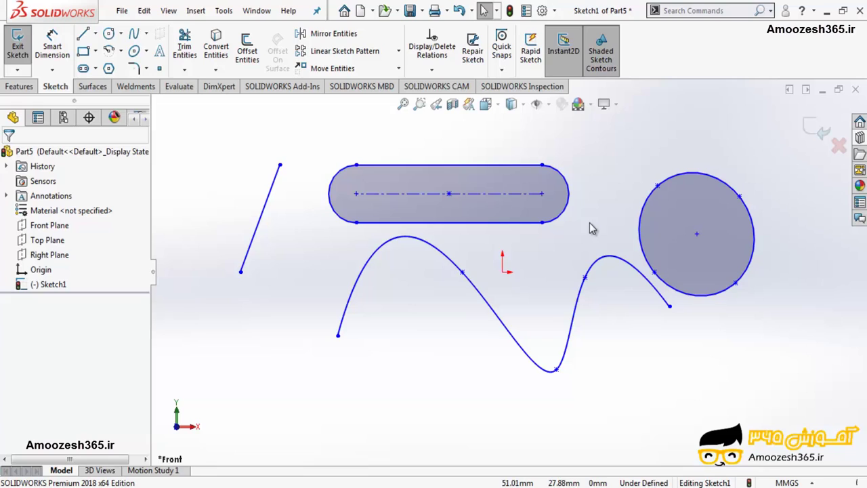
{"action": "left_click_drag", "start_coordinate": [590, 223], "coordinate": [611, 249]}
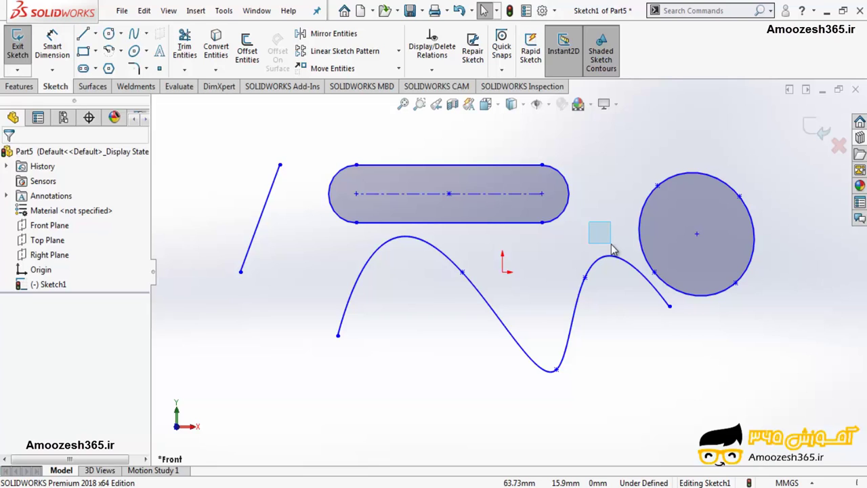
{"action": "mouse_move", "coordinate": [611, 248]}
{"action": "left_mouse_down"}
{"action": "mouse_move", "coordinate": [754, 333]}
{"action": "mouse_move", "coordinate": [799, 347]}
{"action": "left_mouse_up"}
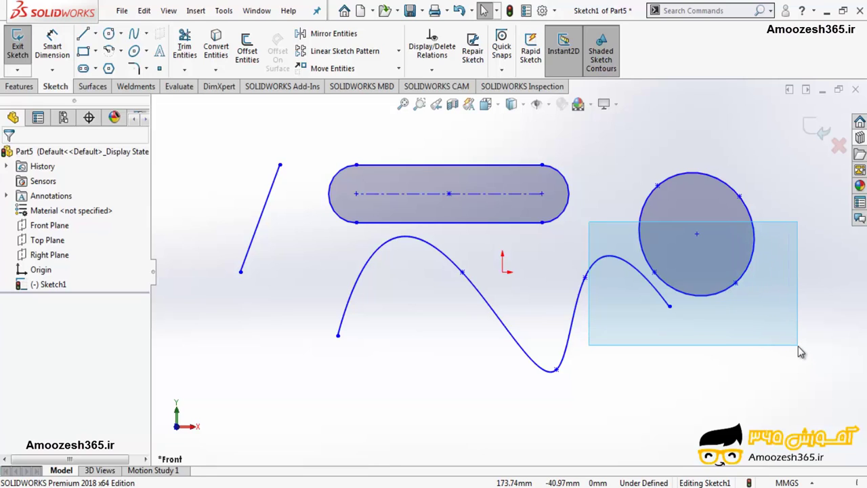
{"action": "left_click_drag", "start_coordinate": [798, 346], "coordinate": [798, 346]}
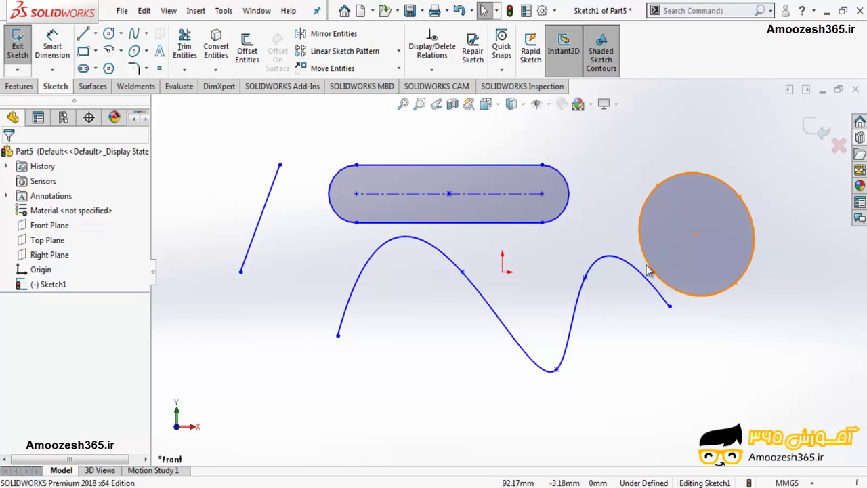
{"action": "mouse_move", "coordinate": [594, 143]}
{"action": "left_mouse_down"}
{"action": "mouse_move", "coordinate": [732, 339]}
{"action": "mouse_move", "coordinate": [795, 357]}
{"action": "left_mouse_up"}
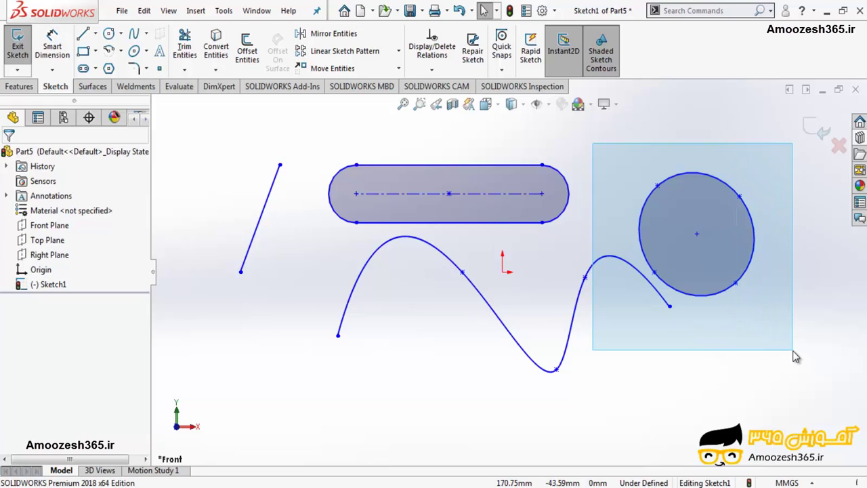
{"action": "left_click_drag", "start_coordinate": [795, 357], "coordinate": [795, 357]}
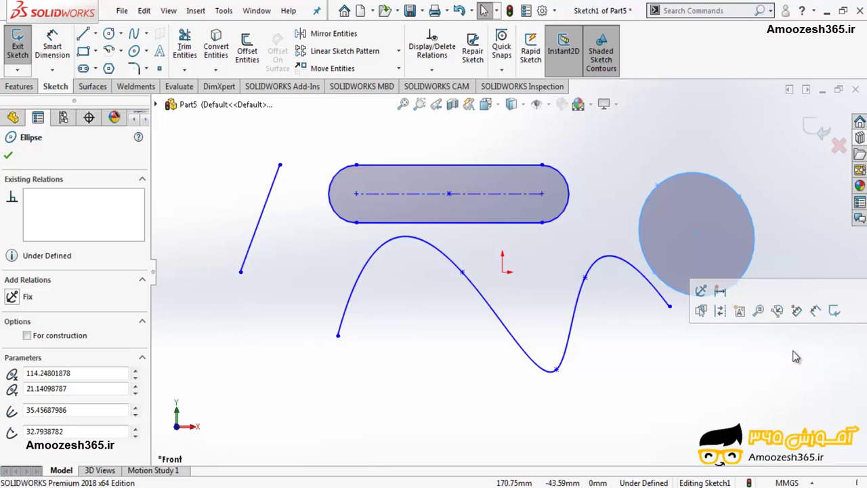
{"action": "key", "text": "Escape"}
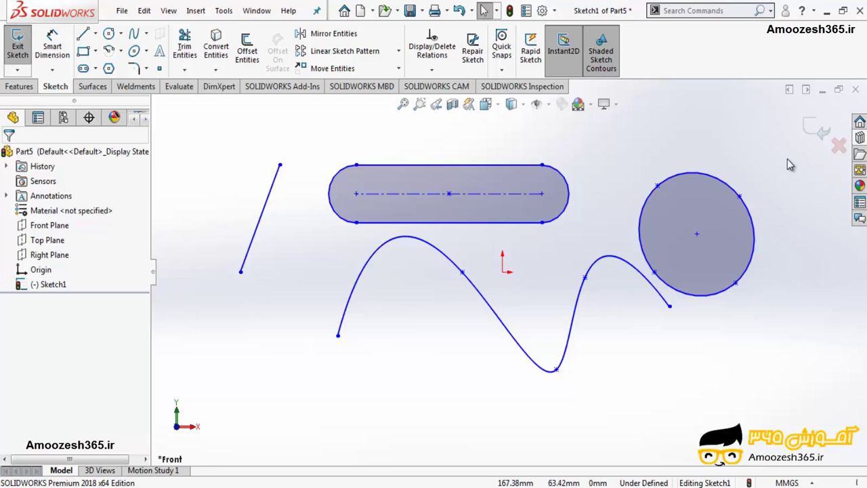
- Select Ellipse1 and Spline1 together with a right-to-left crossing box
{"action": "left_click_drag", "start_coordinate": [788, 158], "coordinate": [762, 194]}
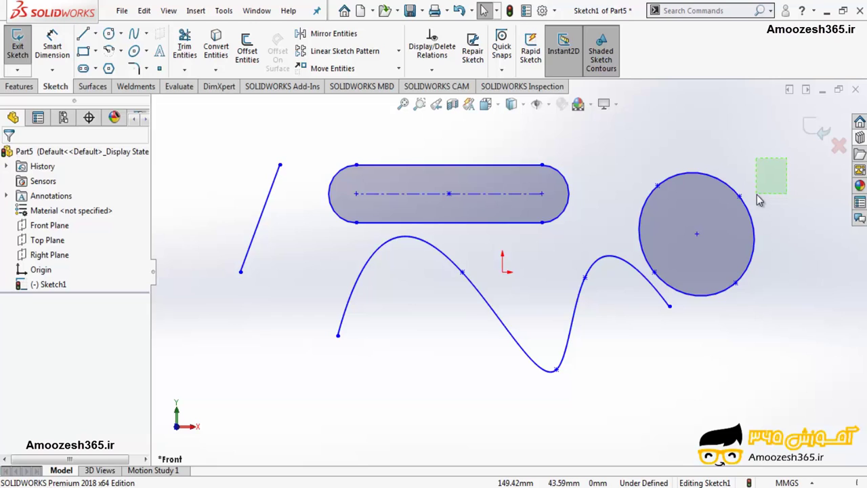
{"action": "mouse_move", "coordinate": [762, 195]}
{"action": "left_mouse_down"}
{"action": "mouse_move", "coordinate": [707, 254]}
{"action": "mouse_move", "coordinate": [601, 329]}
{"action": "left_mouse_up"}
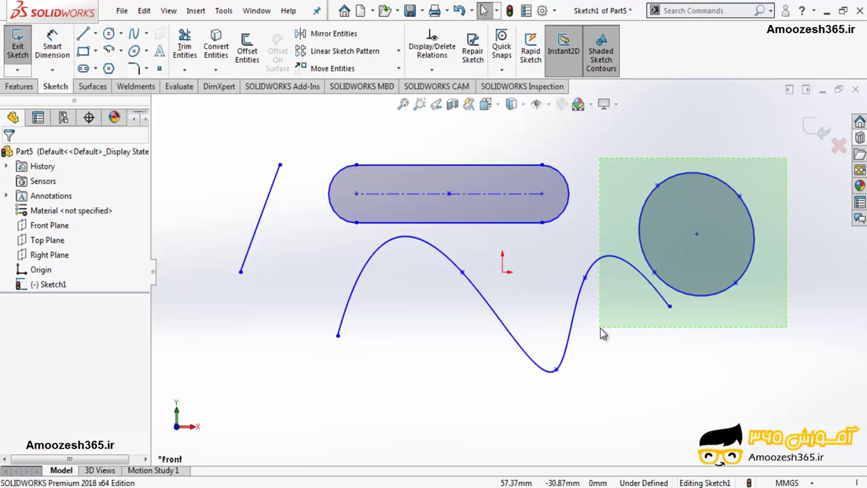
{"action": "left_click_drag", "start_coordinate": [601, 330], "coordinate": [601, 331]}
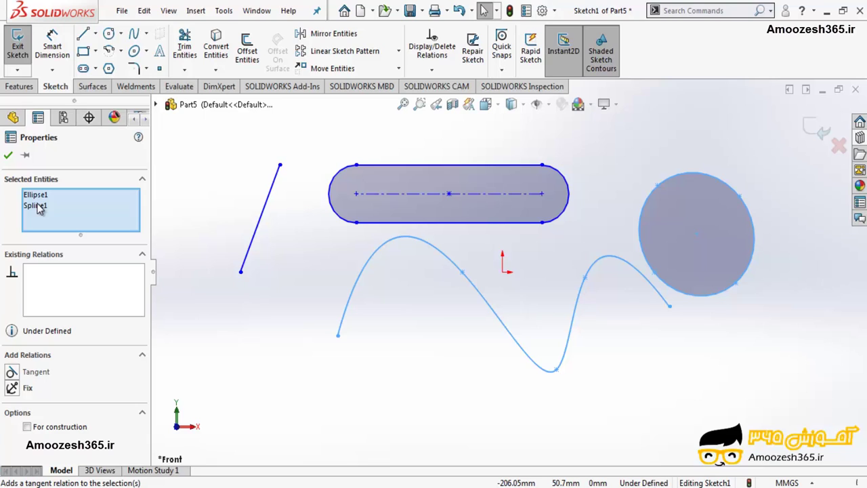
- Drop Spline1 from the selected entities, then deselect the remaining ellipse
{"action": "left_click", "coordinate": [39, 206]}
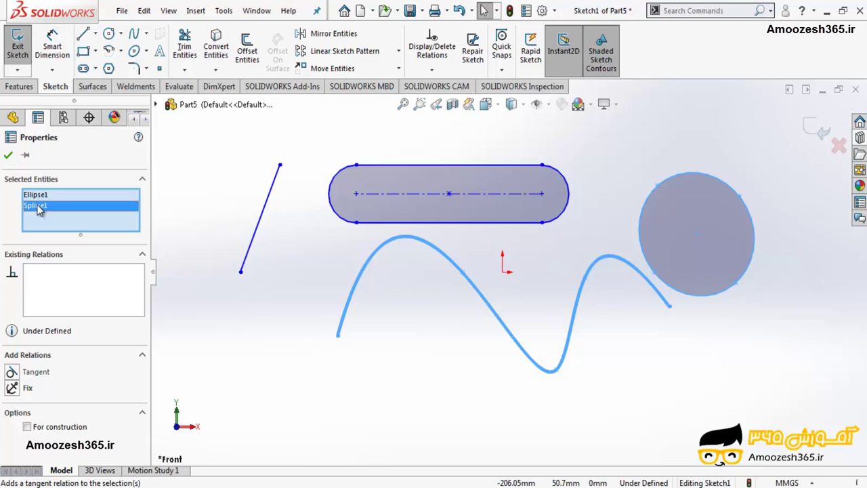
{"action": "key", "text": "Delete"}
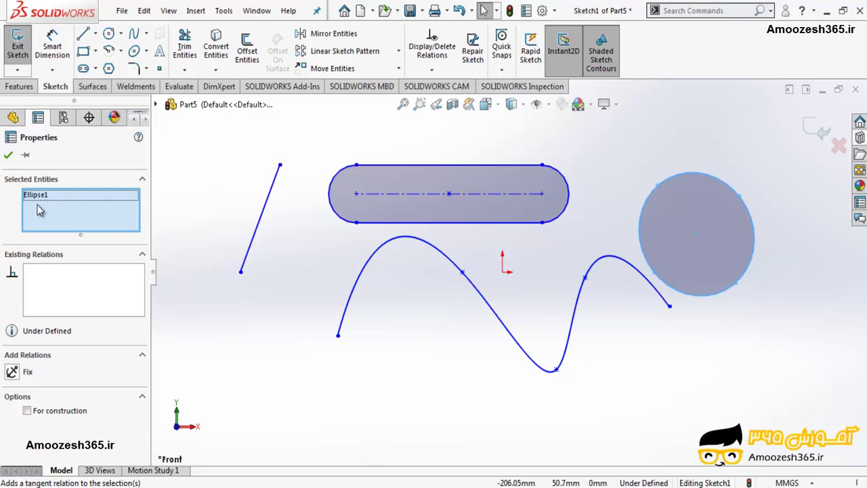
{"action": "left_click", "coordinate": [8, 155]}
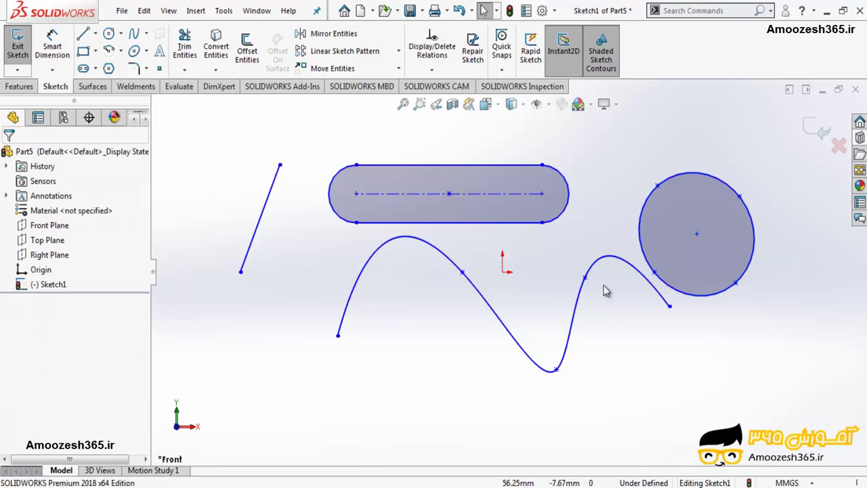
- Delete the ellipse from Sketch1
{"action": "left_click", "coordinate": [650, 266]}
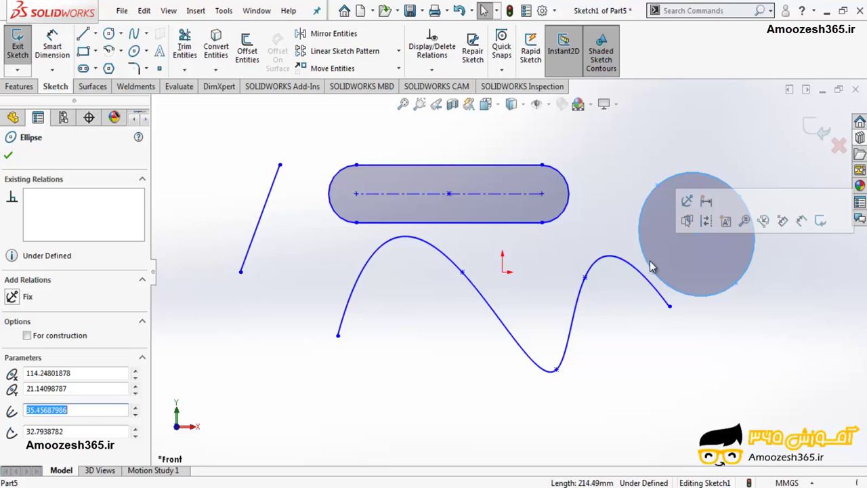
{"action": "key", "text": "Delete"}
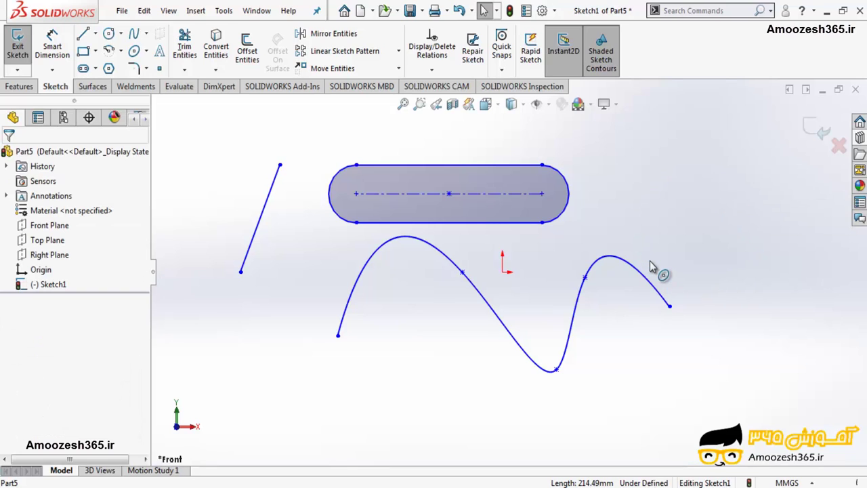